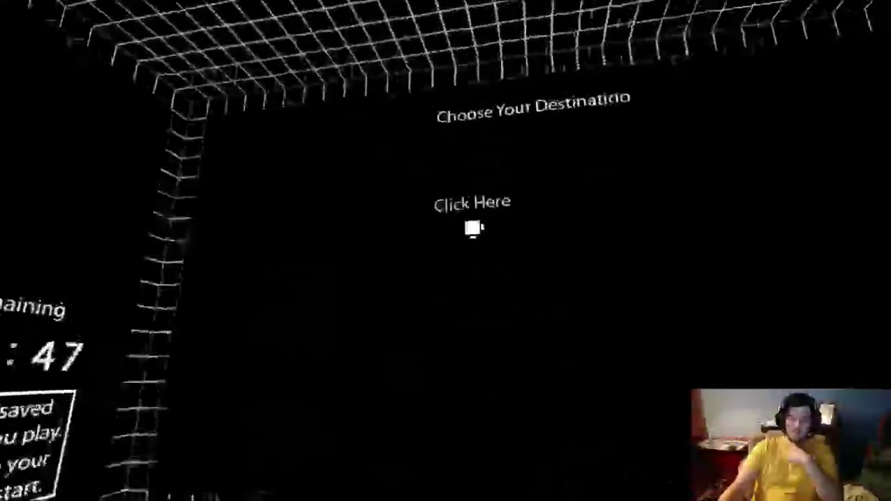
pyautogui.click(472, 228)
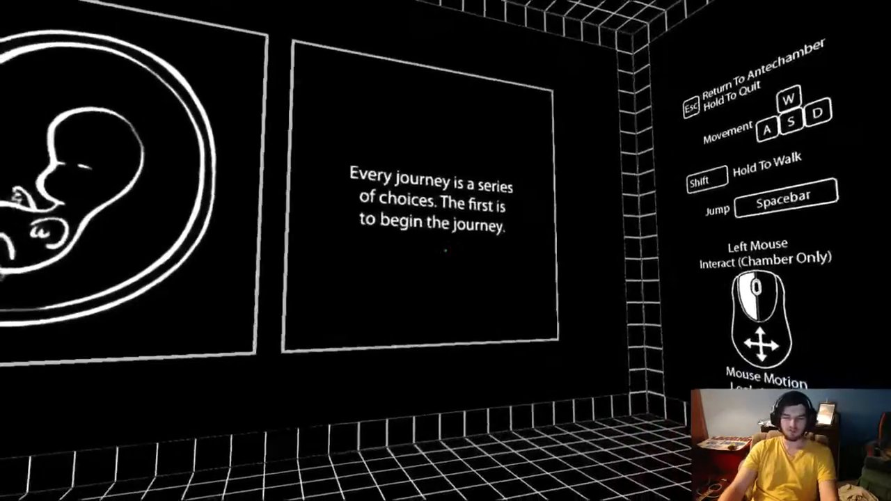
pyautogui.press('w')
pyautogui.press('w')
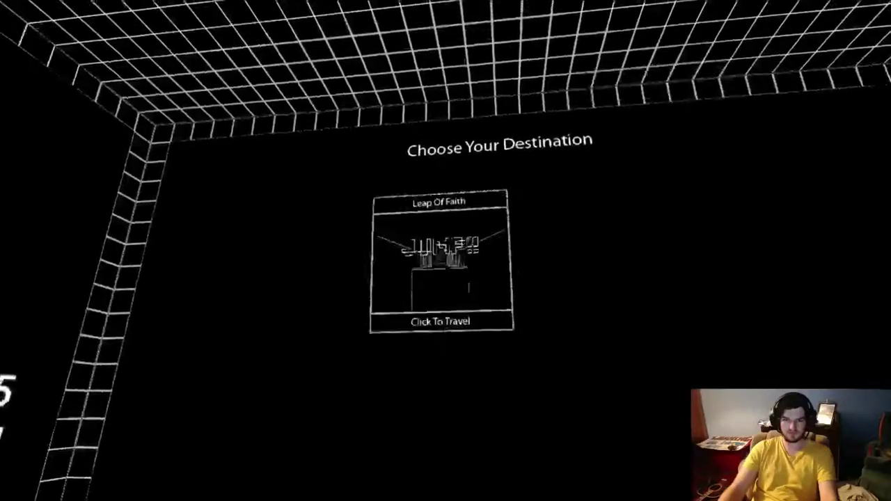
pyautogui.click(440, 265)
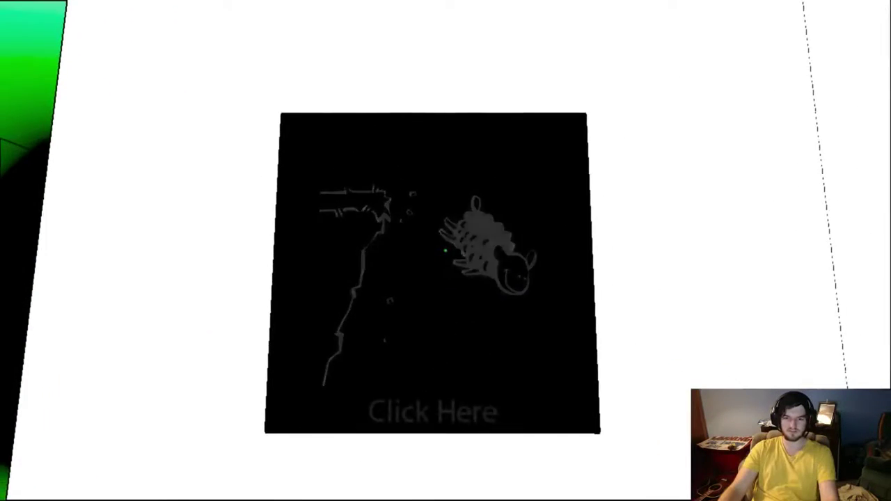
pyautogui.click(445, 251)
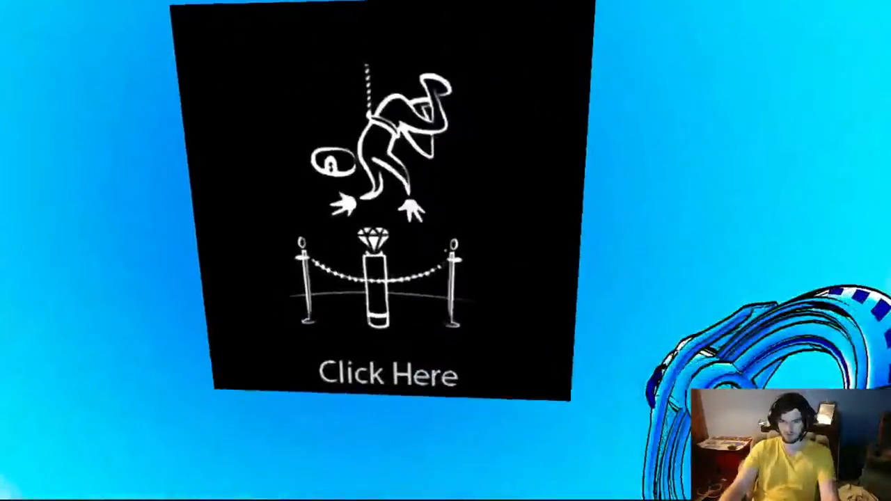
pyautogui.click(446, 251)
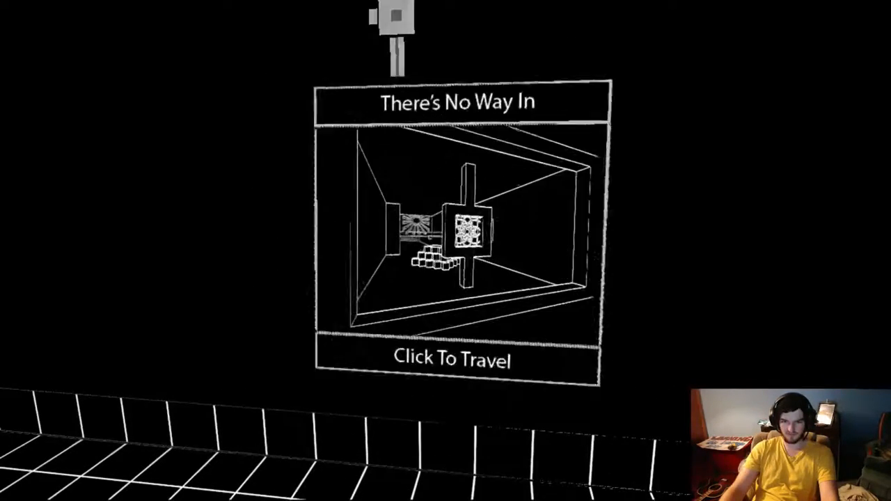
pyautogui.click(446, 216)
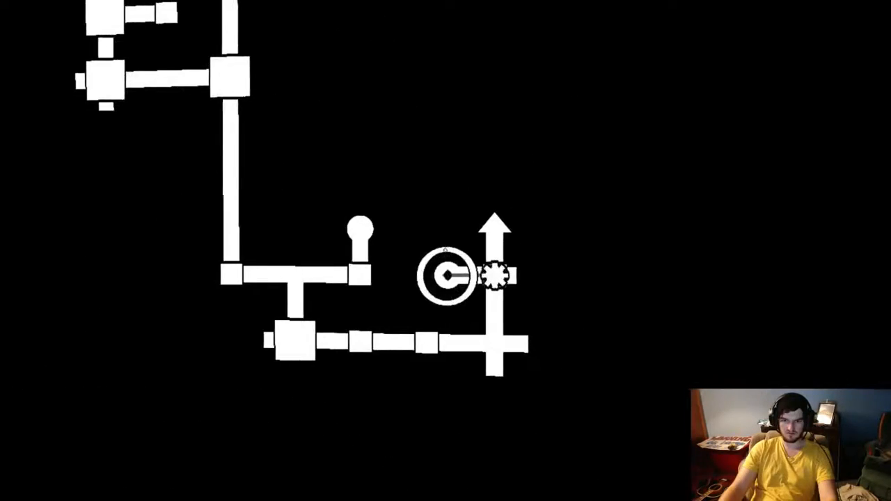
pyautogui.click(446, 251)
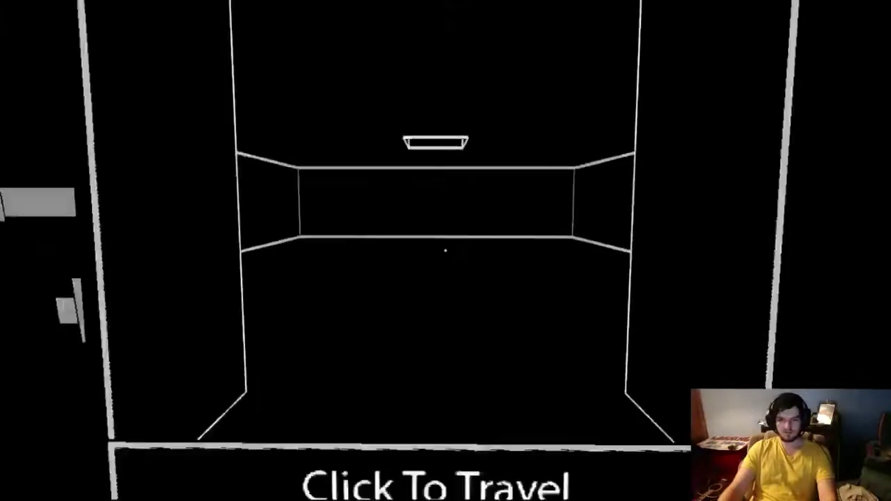
pyautogui.click(446, 250)
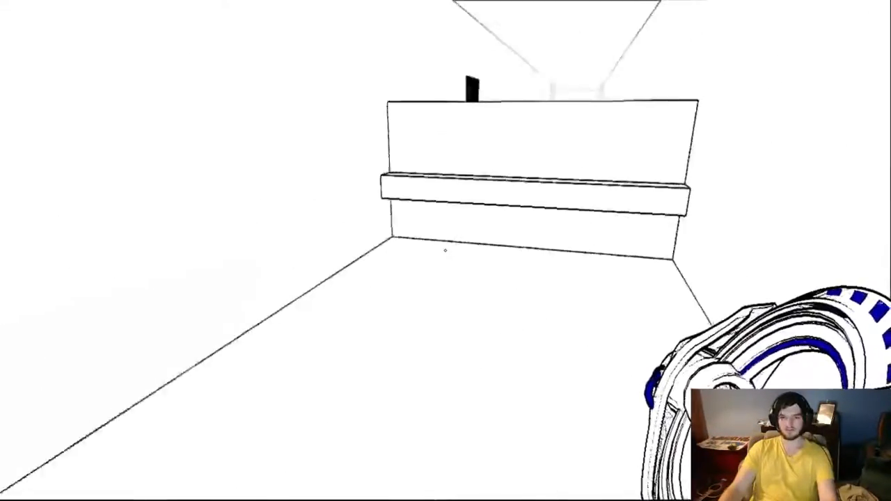
pyautogui.click(446, 250)
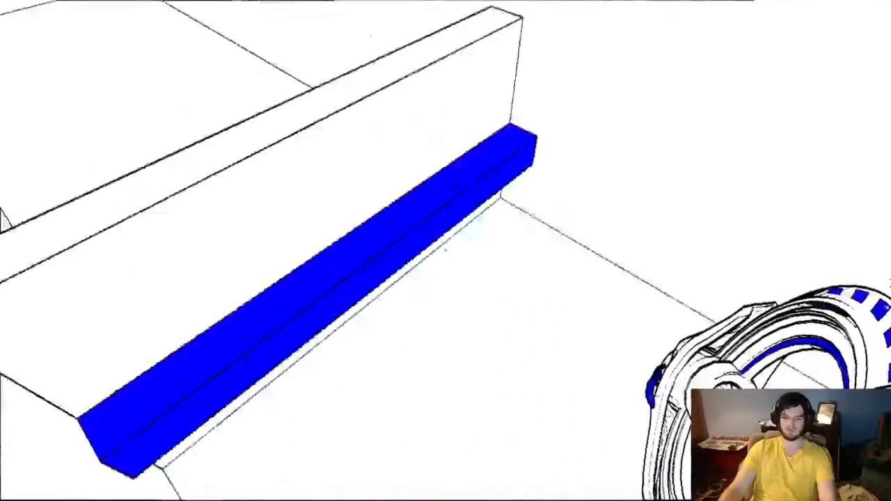
pyautogui.click(445, 251)
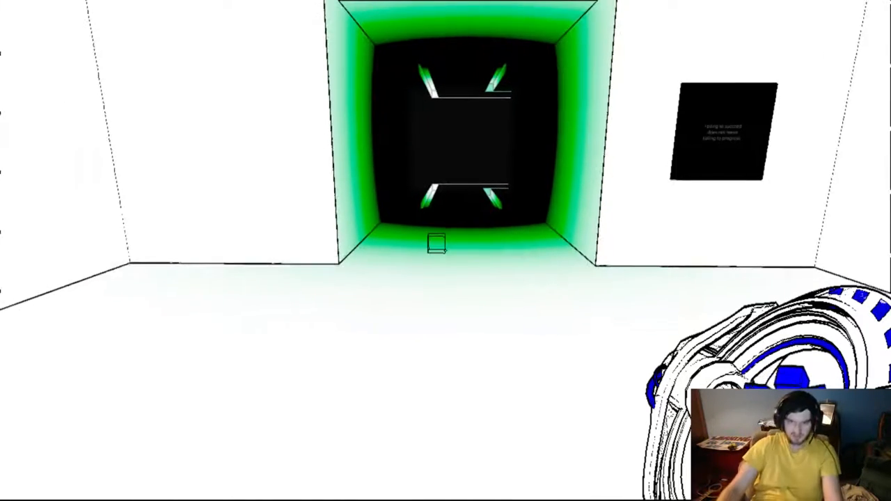
pyautogui.press('w')
pyautogui.click(446, 251)
pyautogui.press('w')
pyautogui.click(445, 250)
pyautogui.click(445, 251)
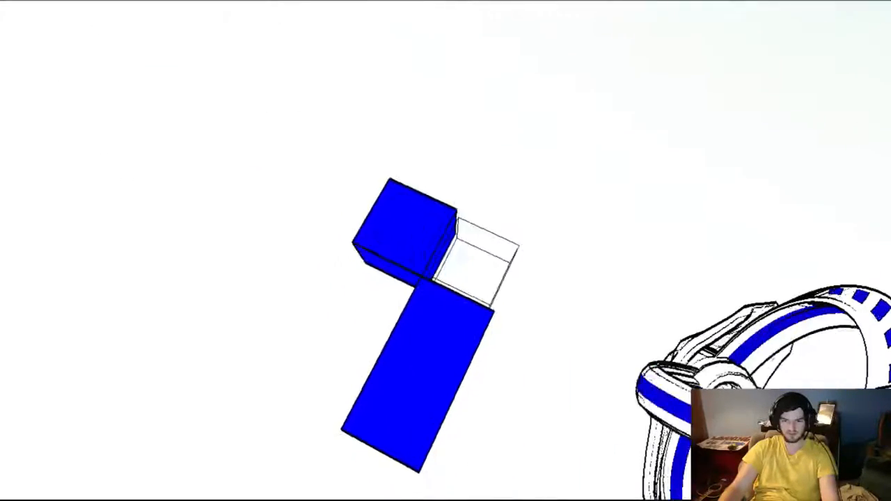
pyautogui.click(446, 251)
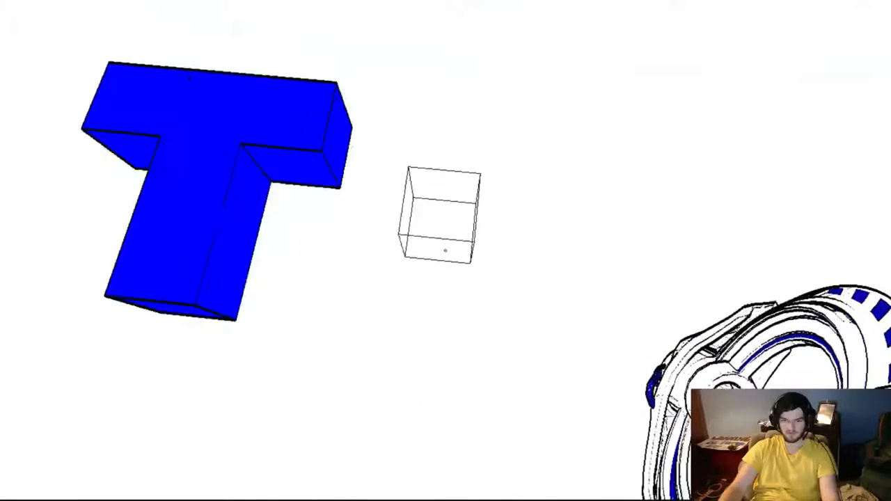
pyautogui.click(445, 251)
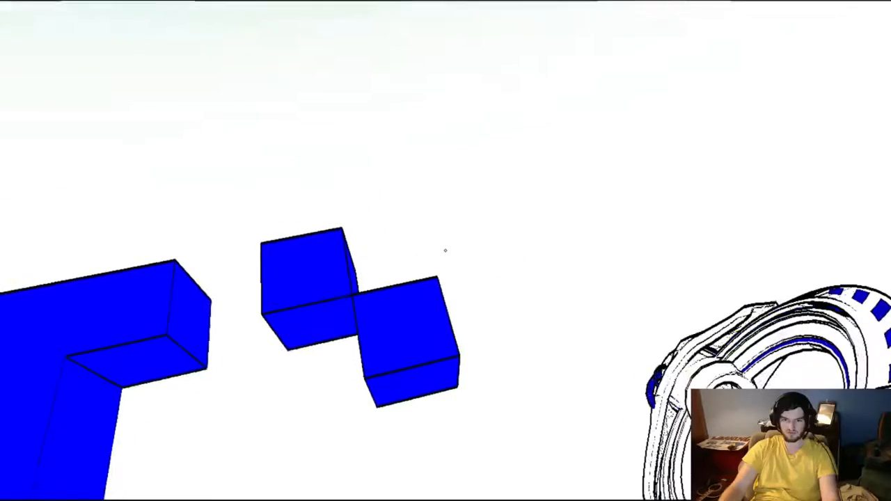
pyautogui.moveTo(446, 251); pyautogui.dragTo(348, 209)
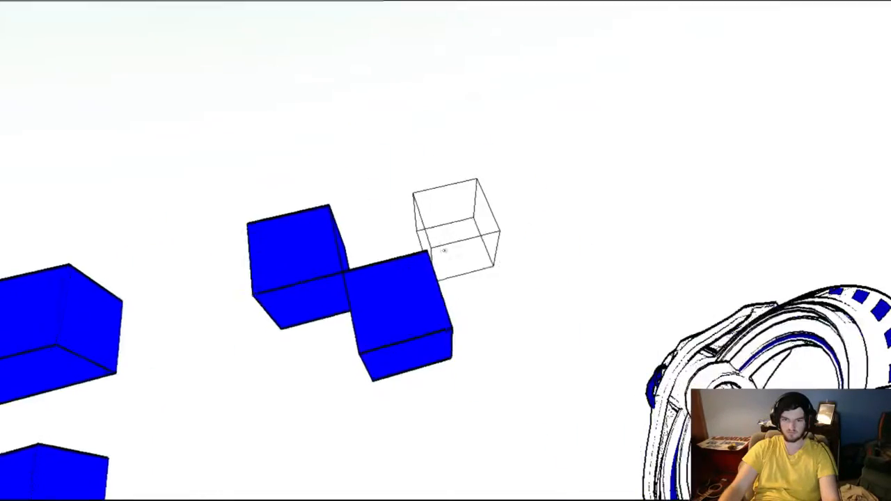
pyautogui.moveTo(446, 250); pyautogui.dragTo(487, 209)
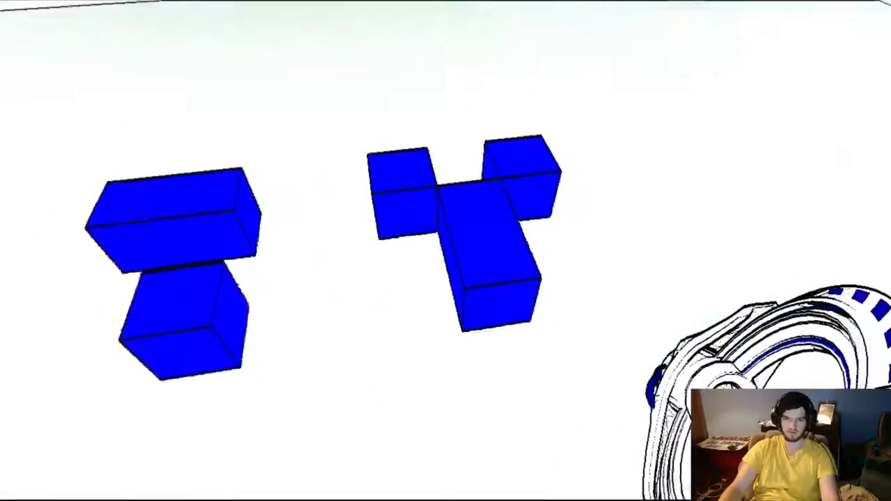
pyautogui.click(446, 251)
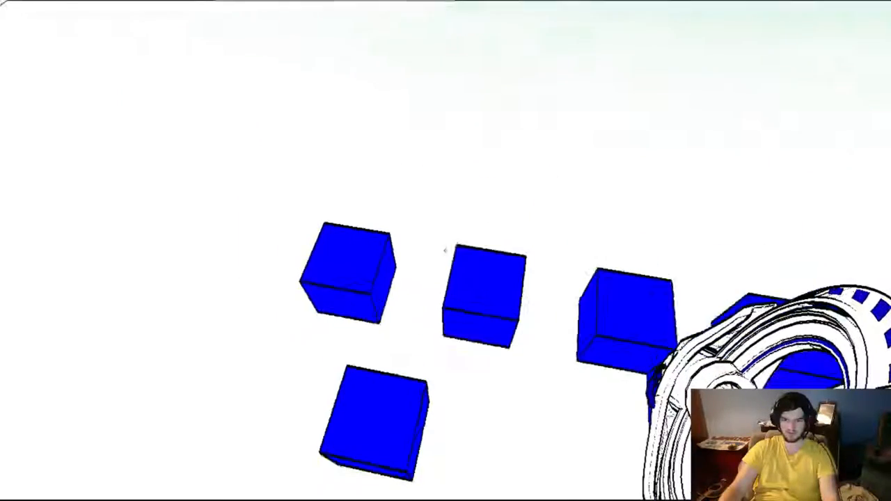
pyautogui.moveTo(445, 250); pyautogui.dragTo(376, 209)
pyautogui.moveTo(445, 250); pyautogui.dragTo(390, 223)
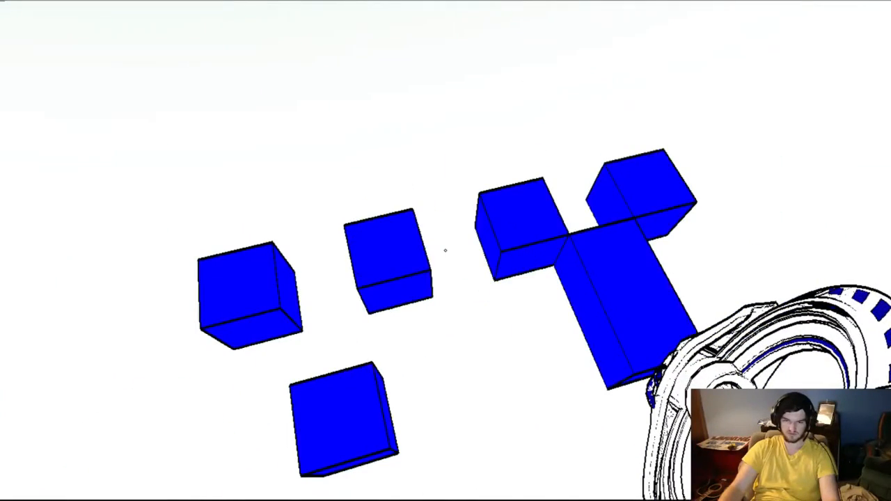
pyautogui.click(446, 251)
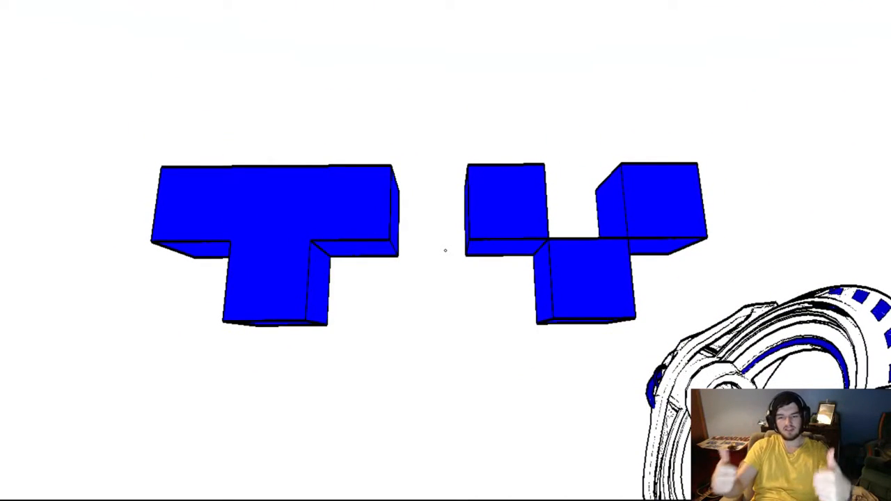
pyautogui.moveTo(445, 251); pyautogui.dragTo(446, 251)
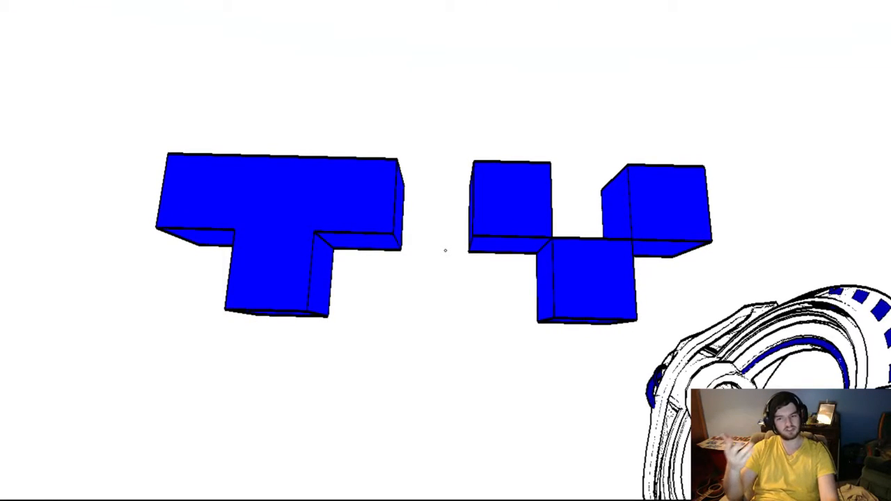